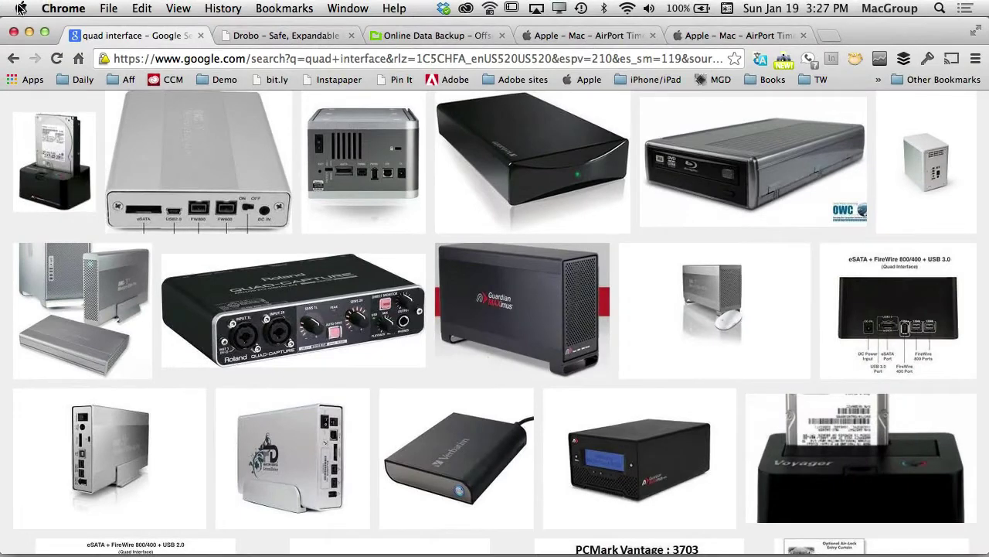
Open the Time Machine preferences, review the list of backup disks, and move the window clear of the browser tabs
click(19, 10)
click(50, 81)
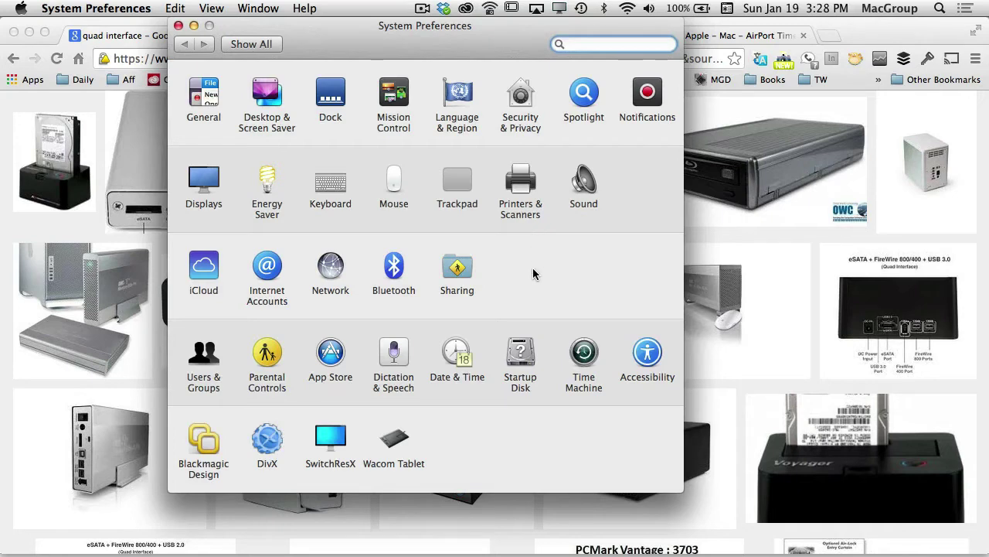
click(583, 352)
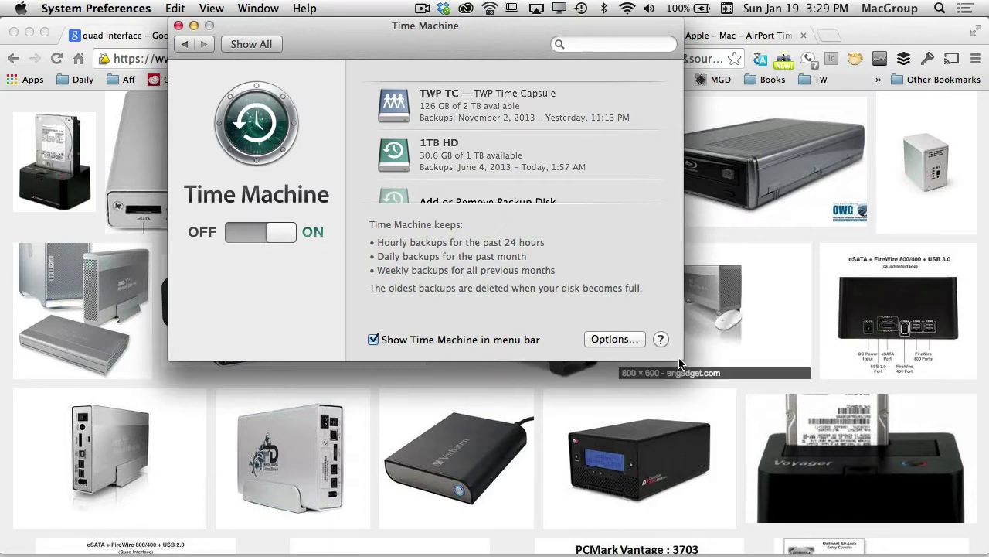
scroll(547, 167, down, 2)
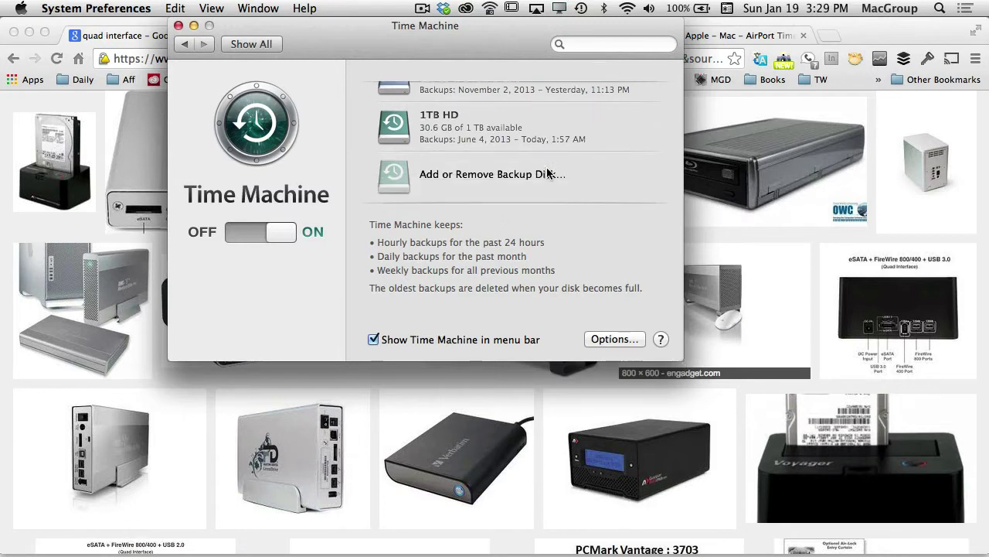
scroll(546, 167, up, 2)
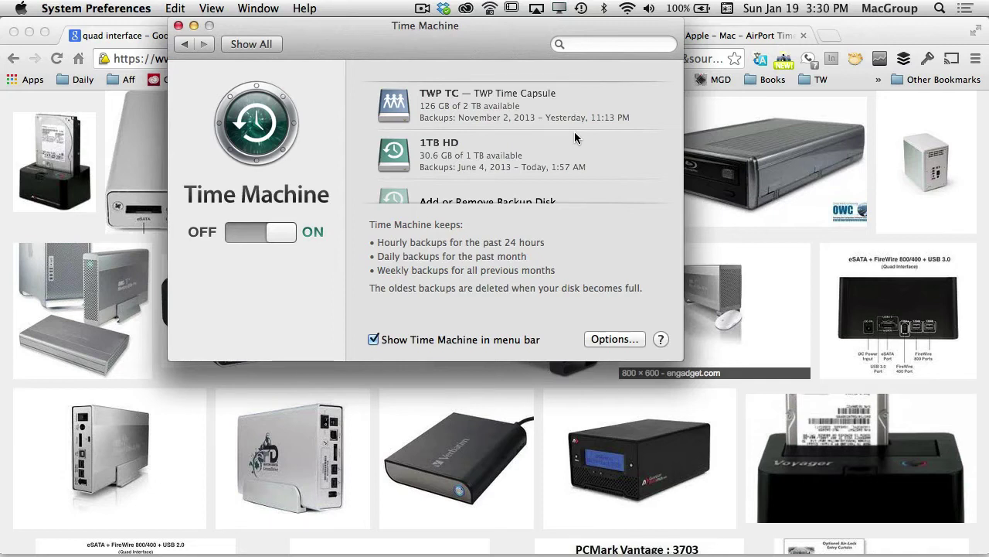
drag(529, 54, 795, 145)
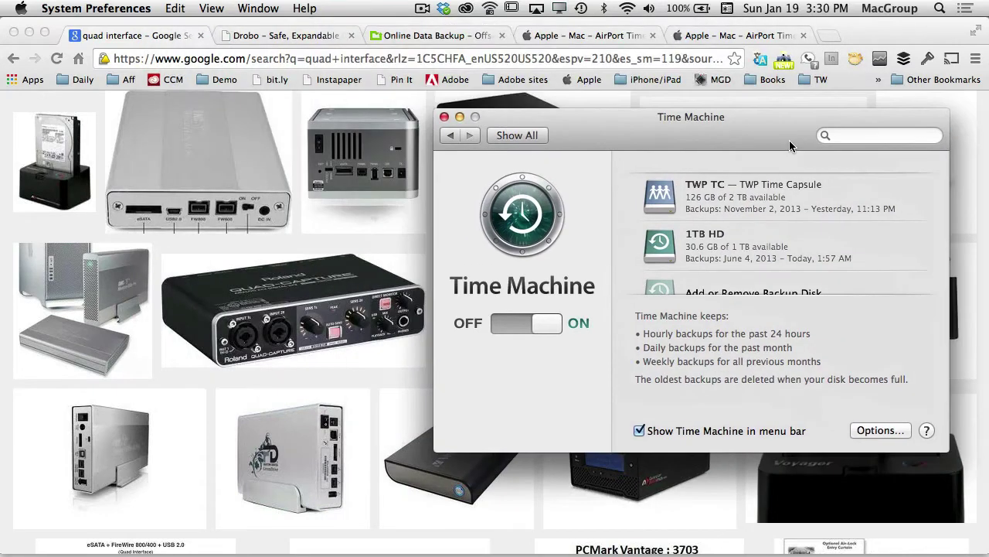
Switch to Chrome, search Google for "apc ups" in a new tab, and open the APC Power Protection result
click(672, 25)
key(super+t)
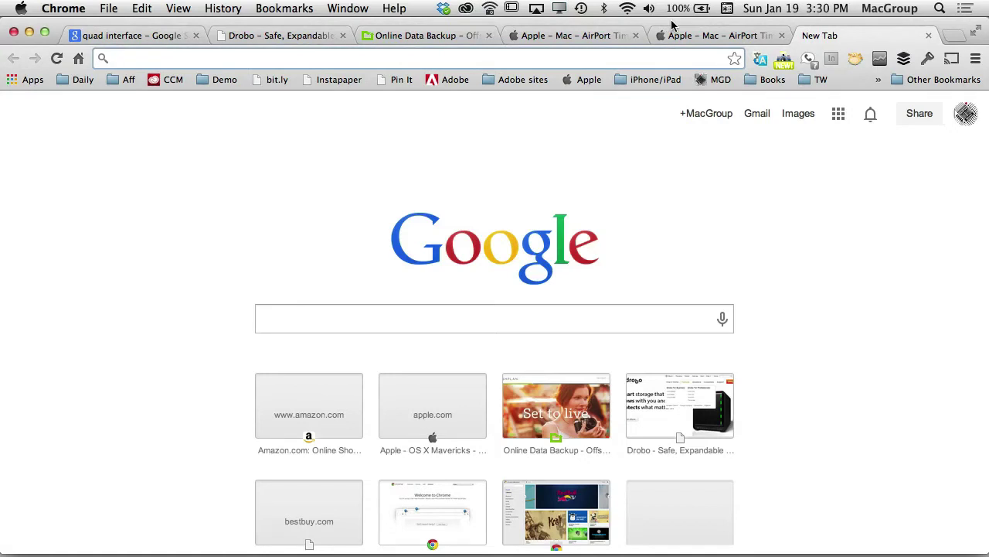
text(apc ups)
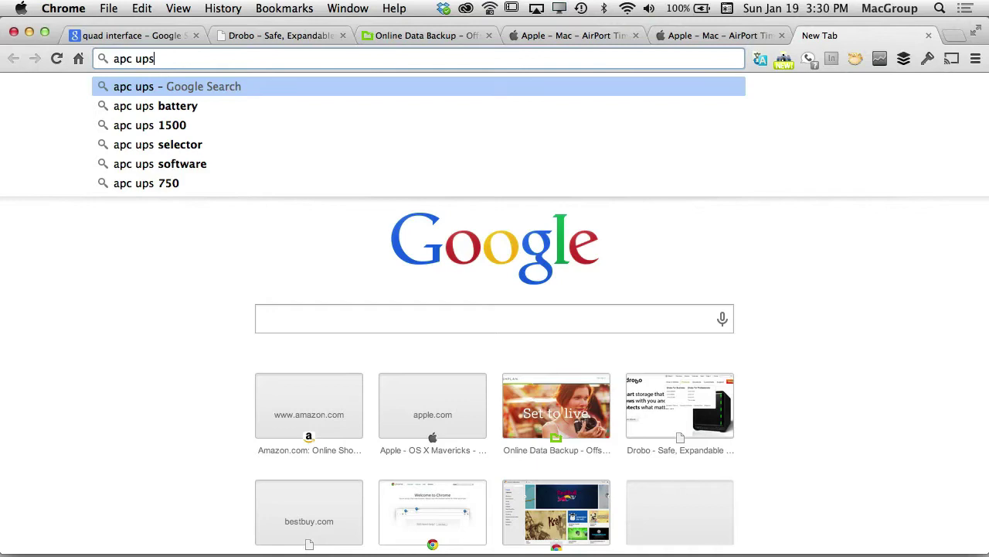
key(Return)
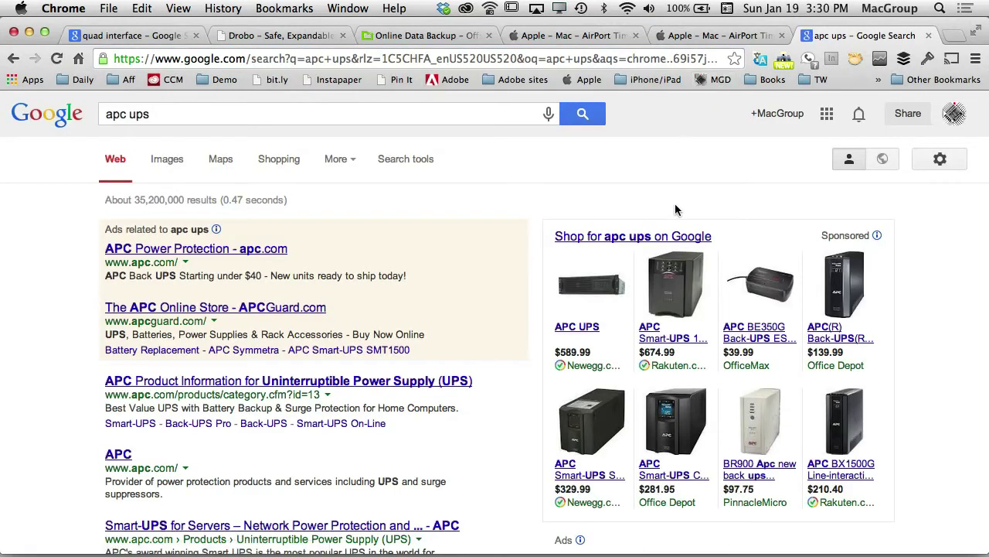
click(242, 251)
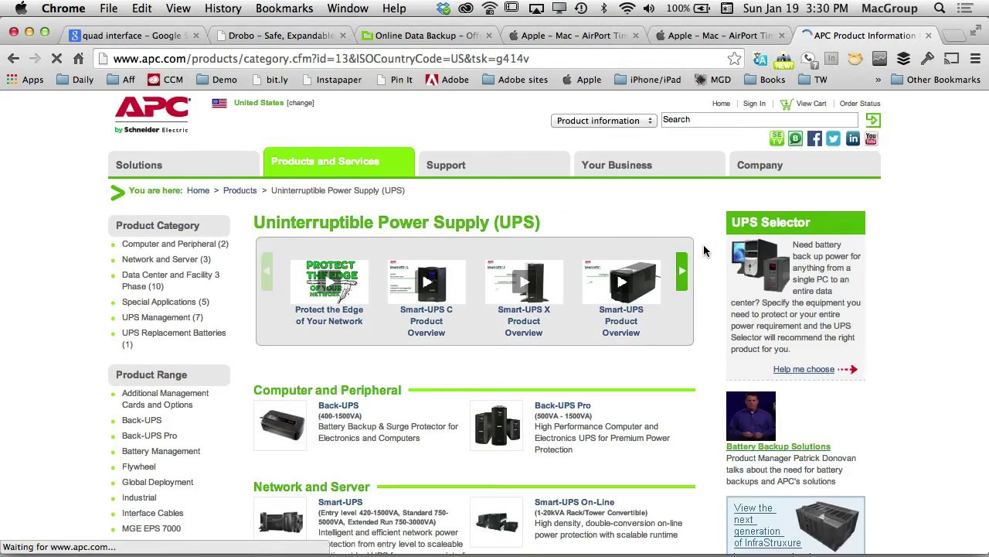
Look through APC's uninterruptible power supply categories and open the Back-UPS range under Computer and Peripheral
scroll(703, 250, down, 5)
scroll(703, 250, down, 2)
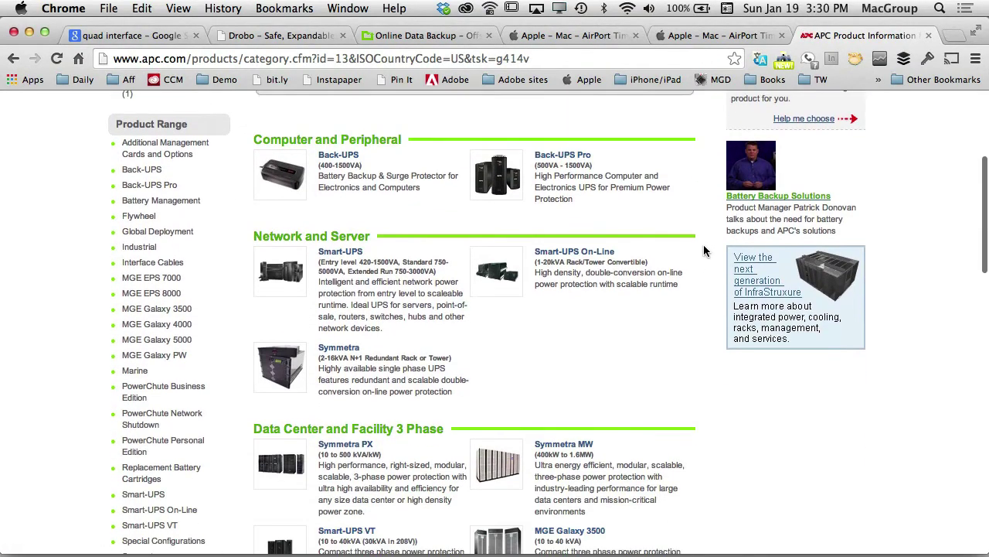
scroll(703, 250, up, 4)
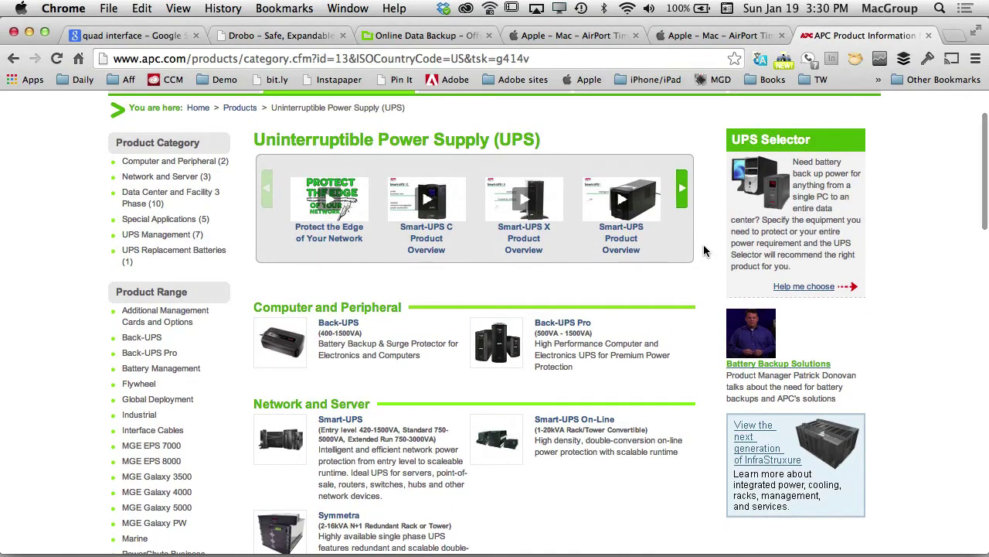
scroll(704, 250, up, 1)
scroll(703, 249, up, 1)
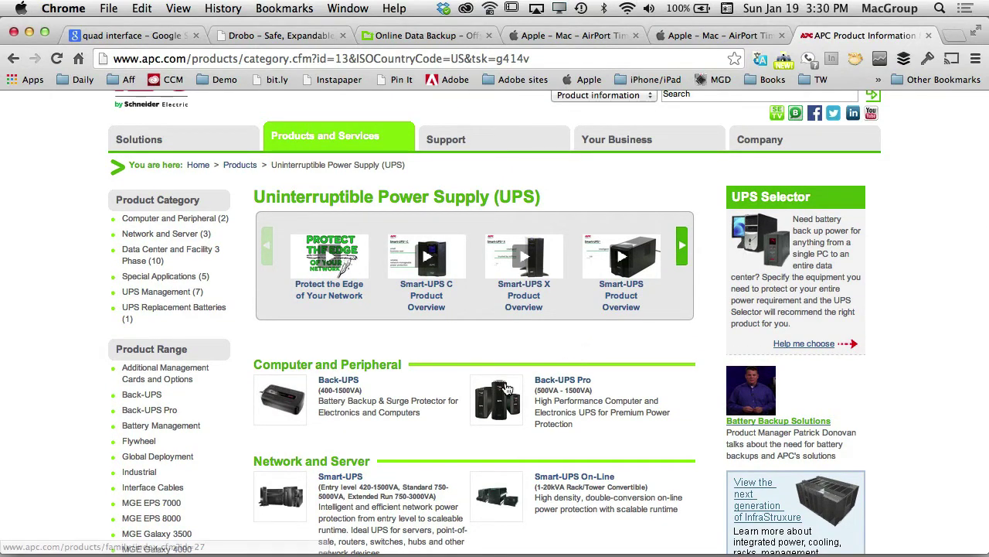
click(311, 398)
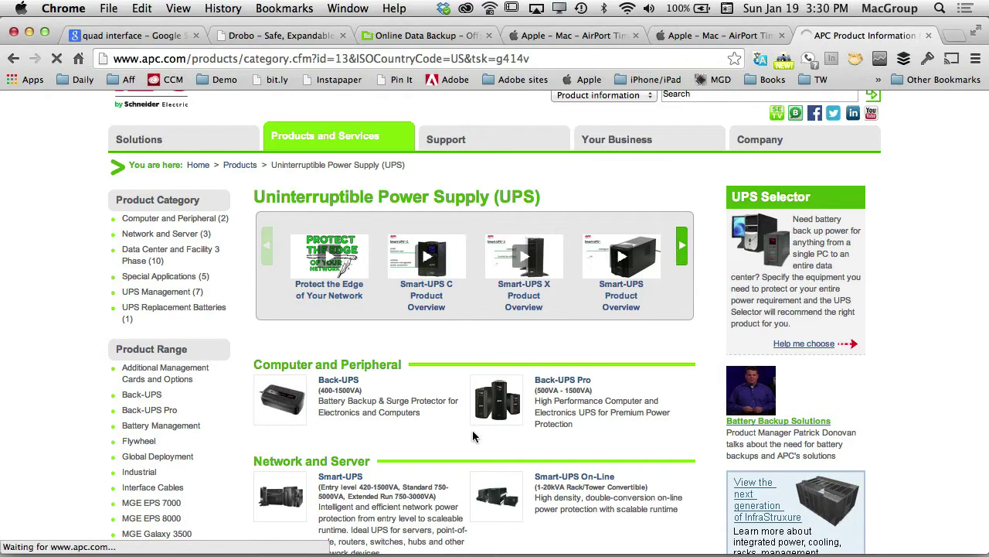
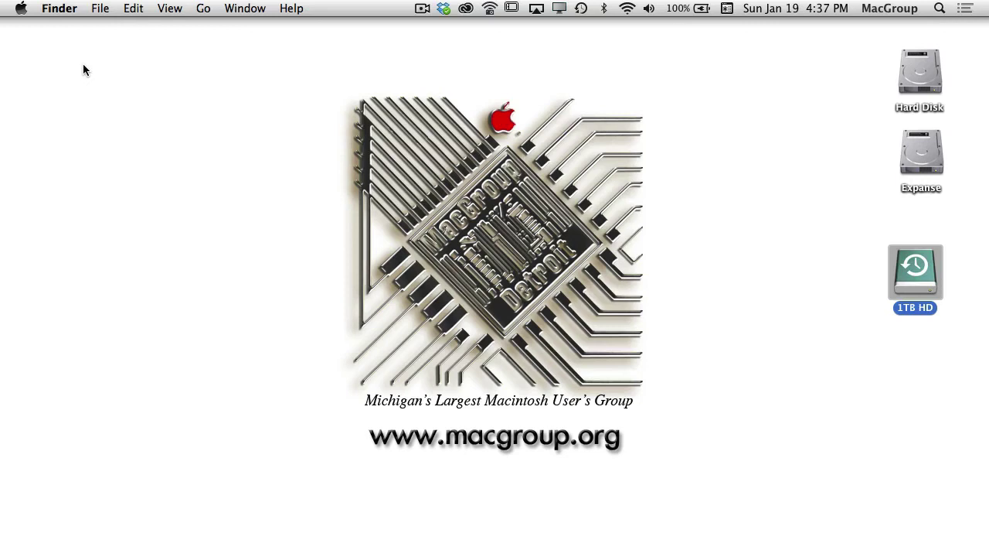
Launch Time Machine through a Spotlight search to view the Desktop folder's backup history, and exit without restoring anything
key(super+space)
text(tim)
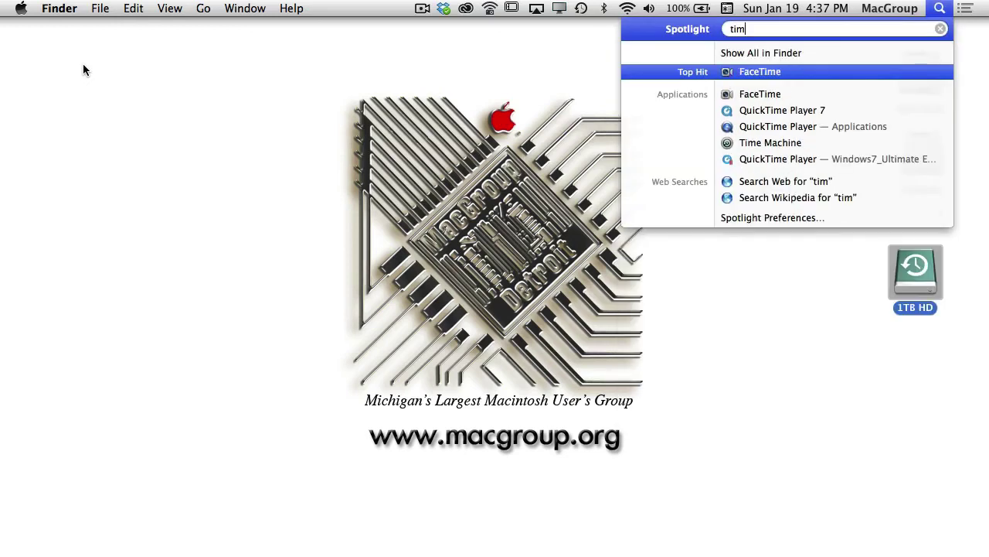
text(e ma)
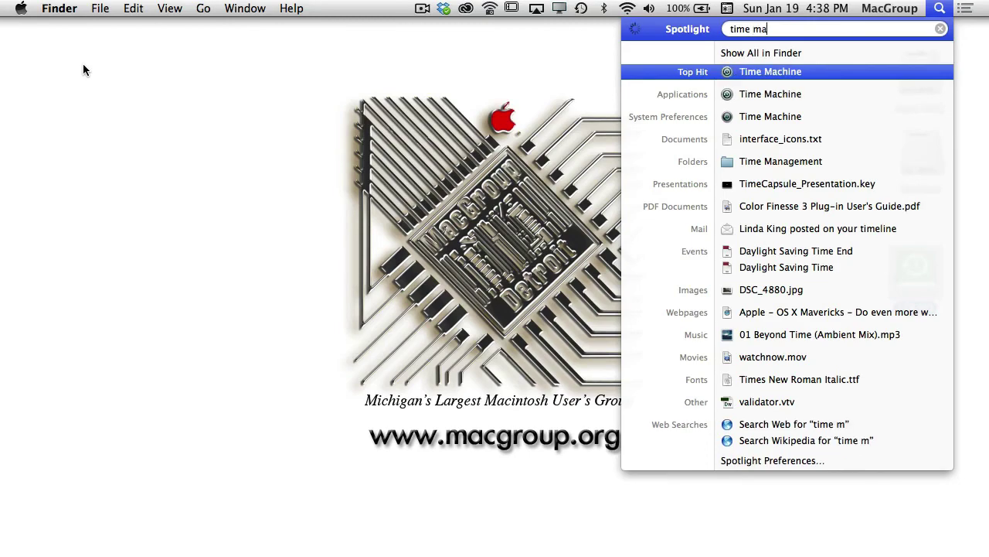
key(Return)
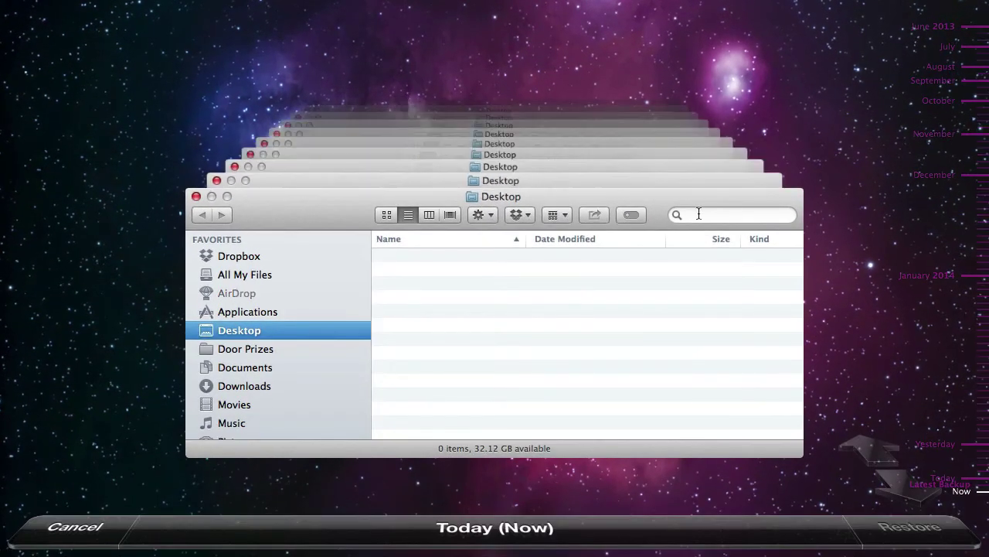
click(700, 215)
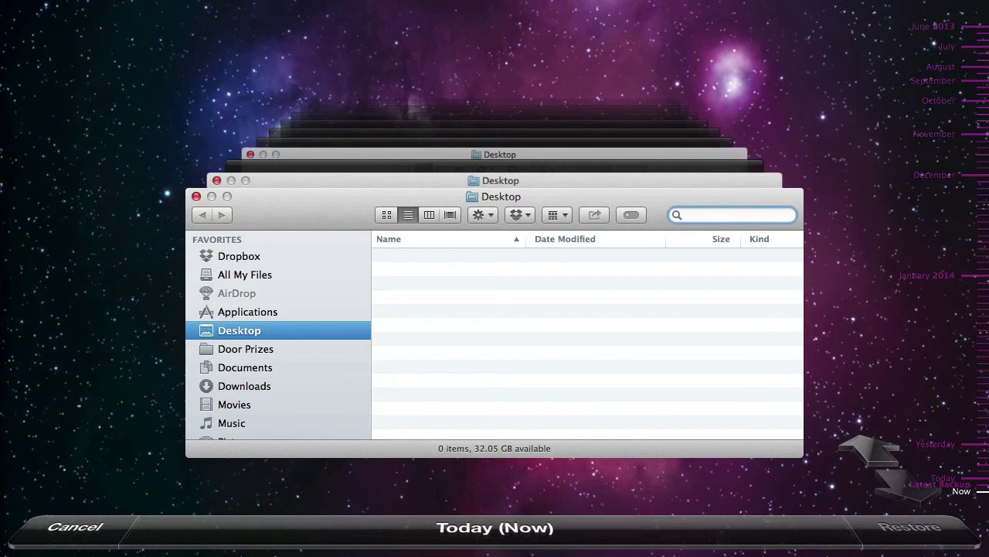
click(95, 528)
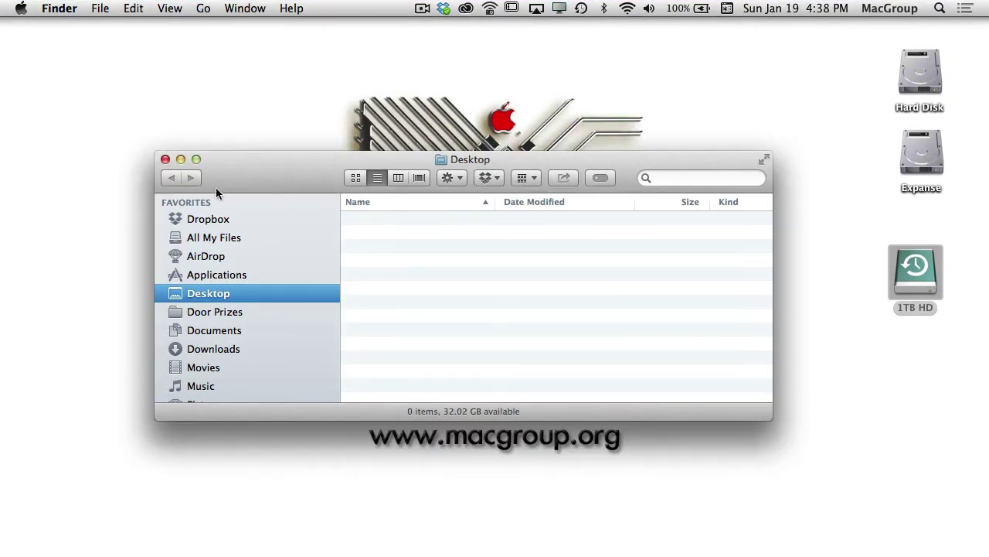
click(166, 159)
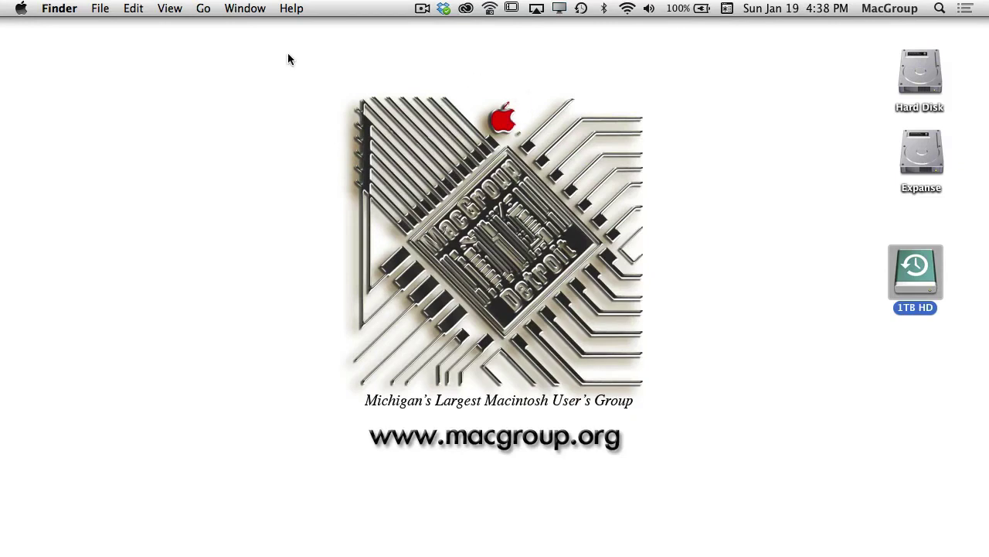
Open the Time Machine settings in System Preferences and view the backup disks down to the option for adding or removing one
click(21, 7)
click(65, 82)
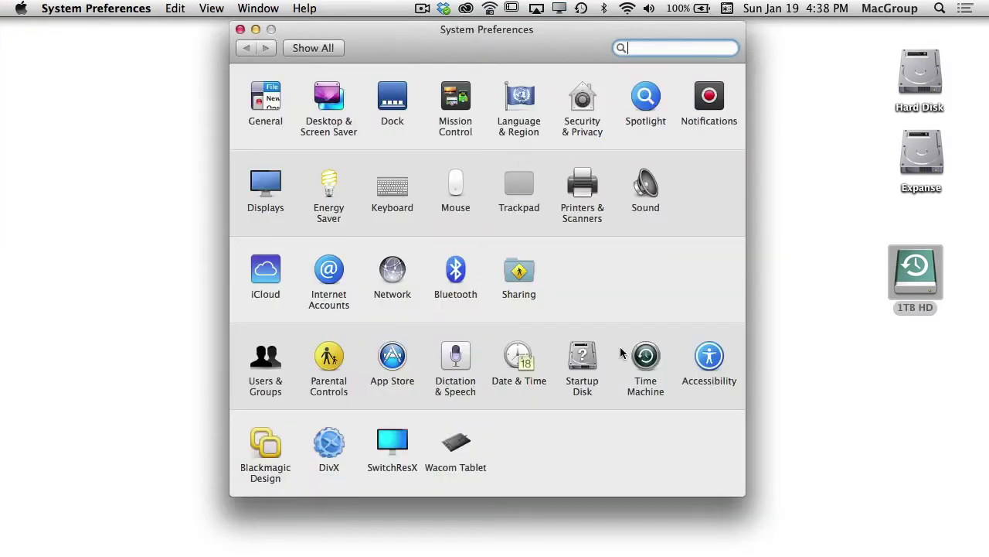
click(643, 363)
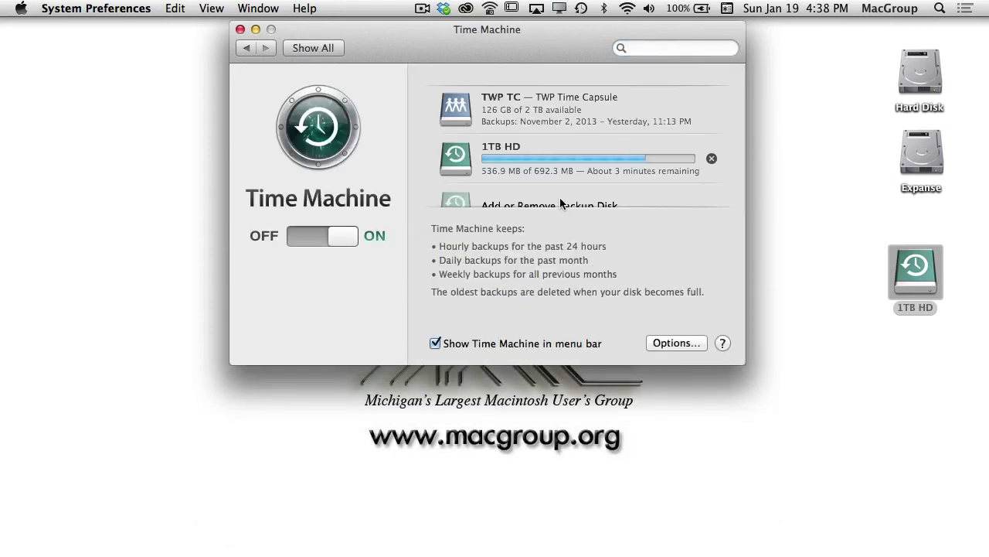
scroll(555, 185, down, 1)
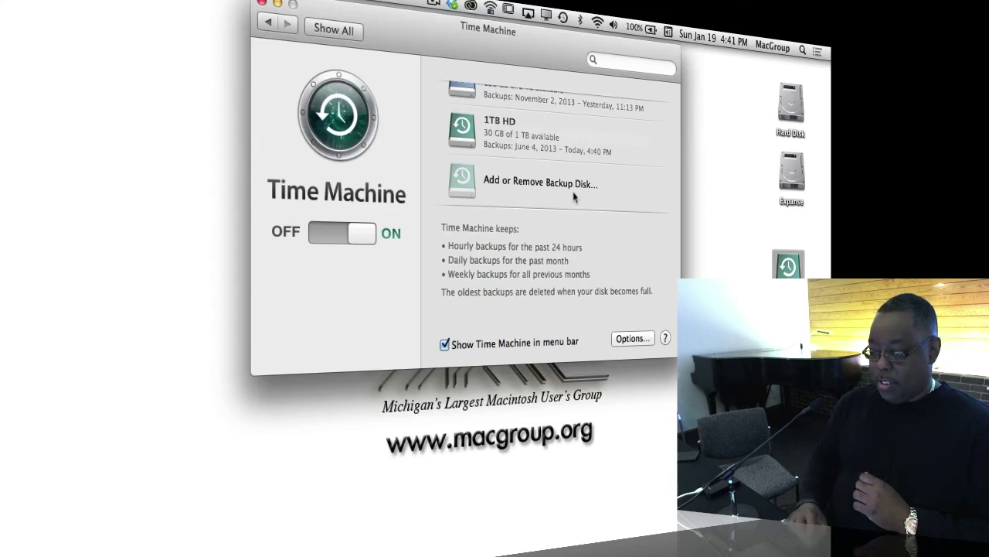
click(564, 17)
click(563, 17)
click(564, 17)
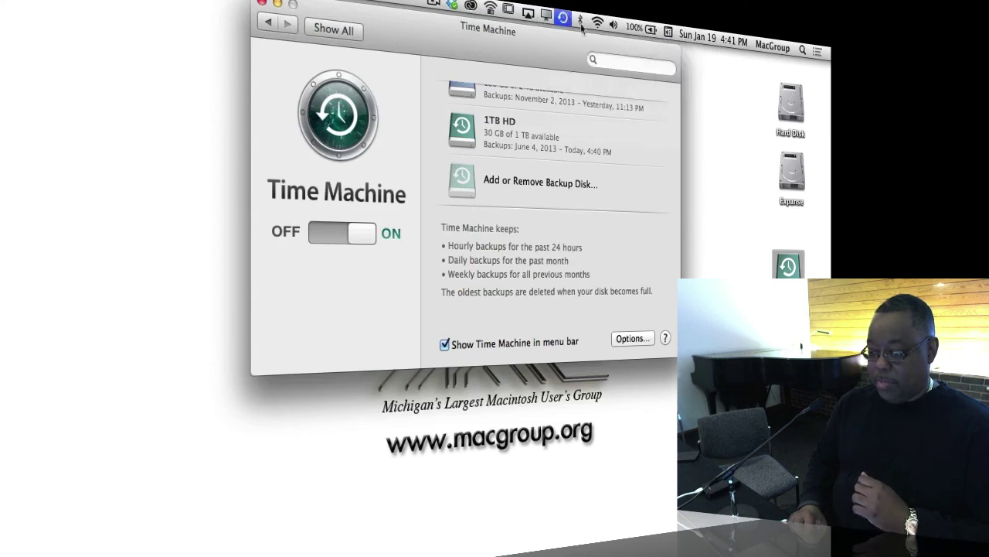
click(521, 61)
Eject the 1TB HD backup disk from the desktop
right_click(788, 267)
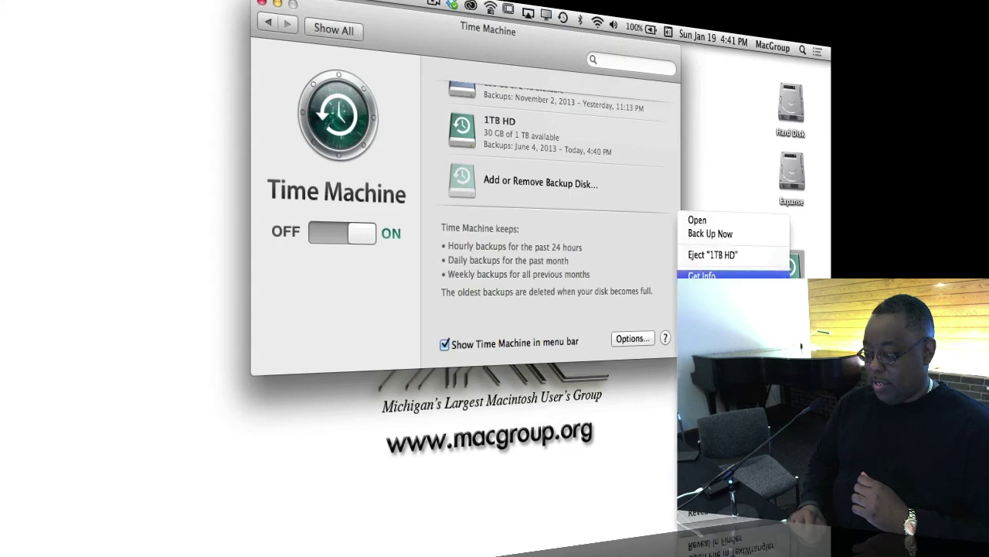
click(738, 255)
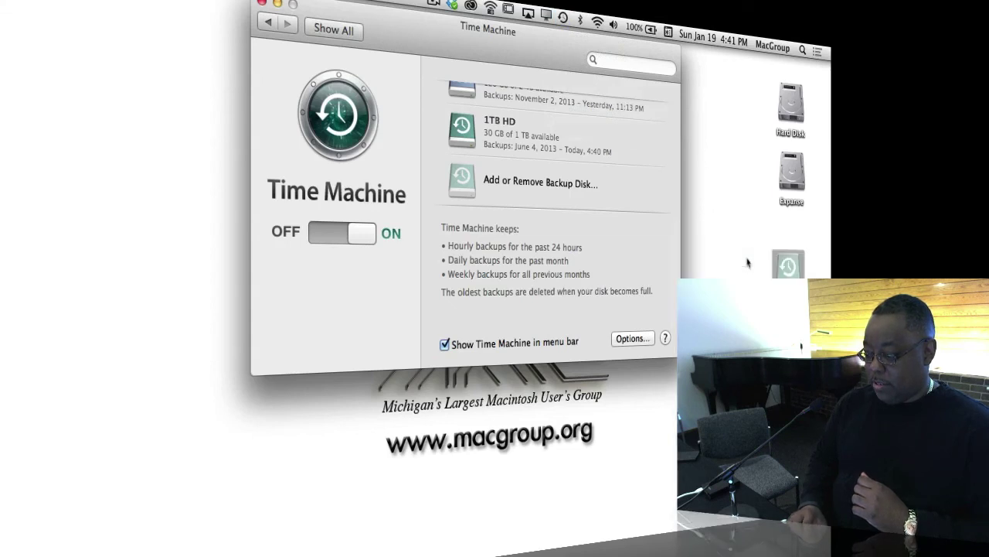